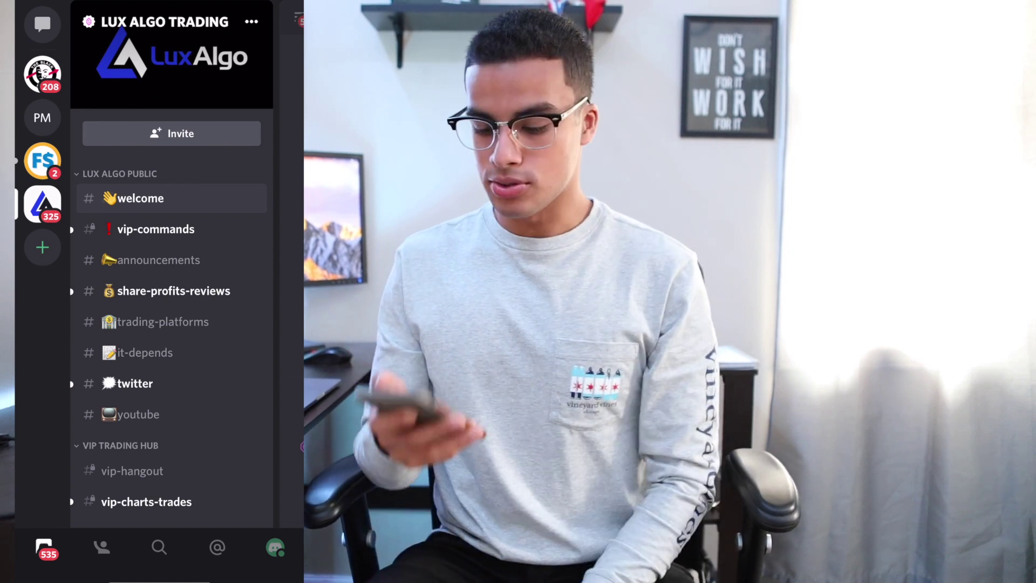
Step: Open the #forex channel under LIVE - FOREX BOT SCANNER in the LuxAlgo Trading server
scroll(171, 291, down, 10)
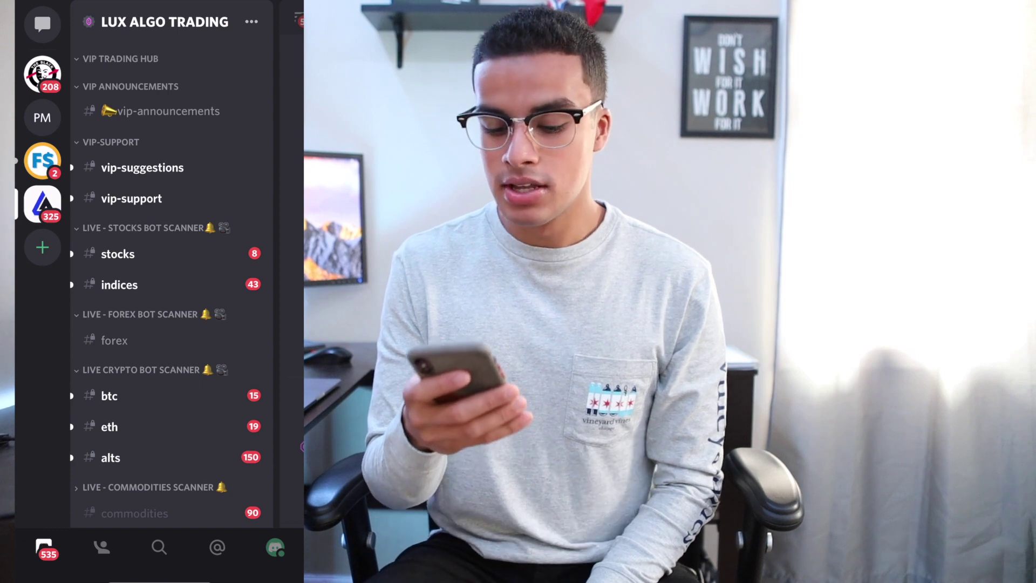
click(114, 340)
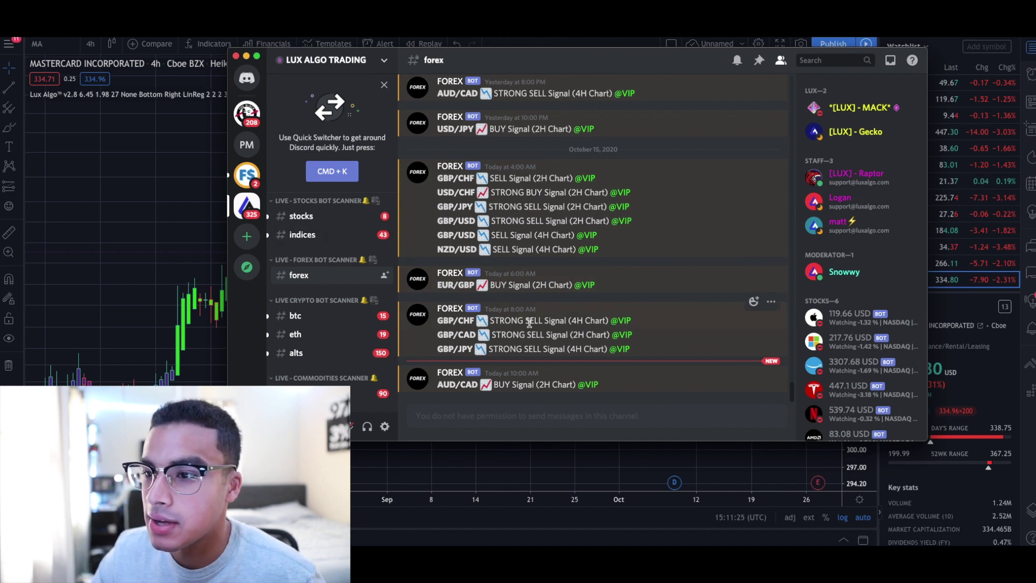
Step: Find the October 14 USD/CAD BUY signal in #forex, mark the pair, and return to TradingView
scroll(530, 319, up, 5)
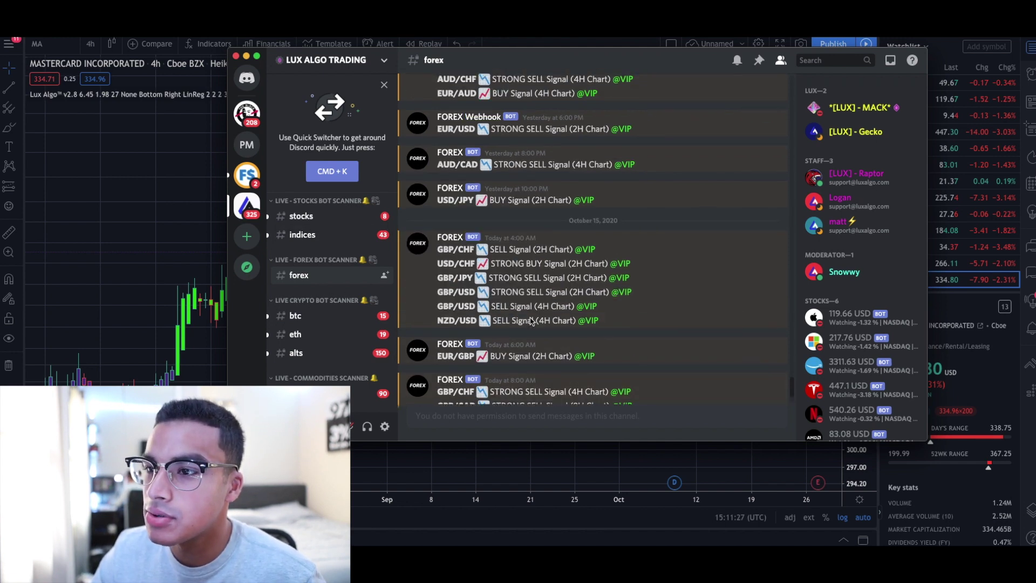
scroll(530, 320, up, 4)
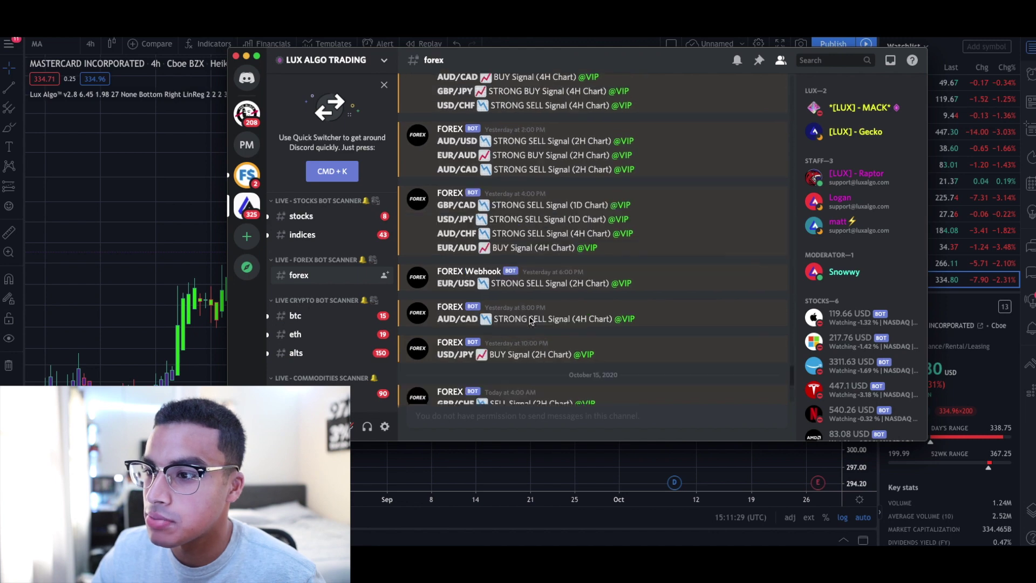
scroll(531, 318, up, 8)
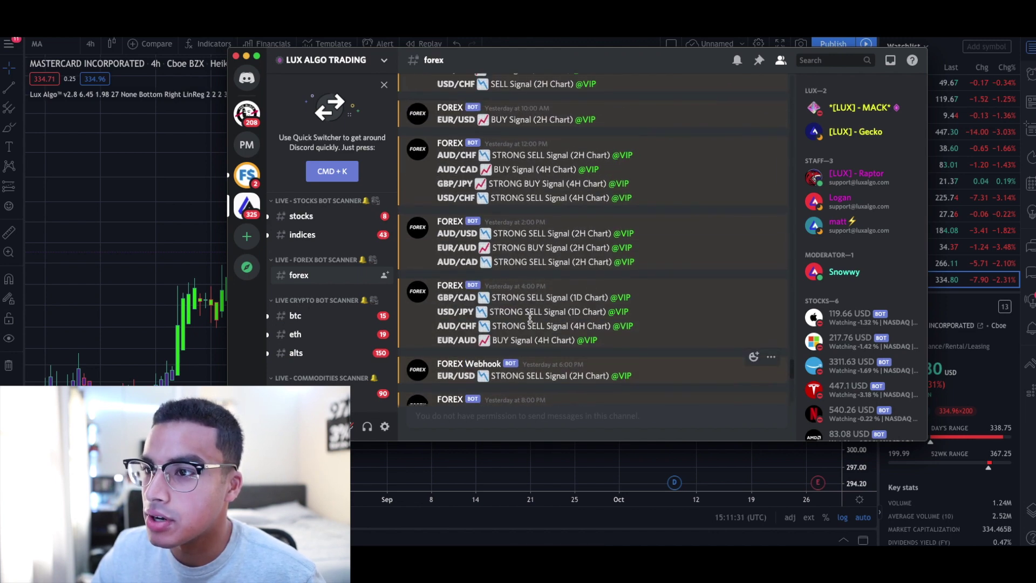
scroll(531, 320, up, 8)
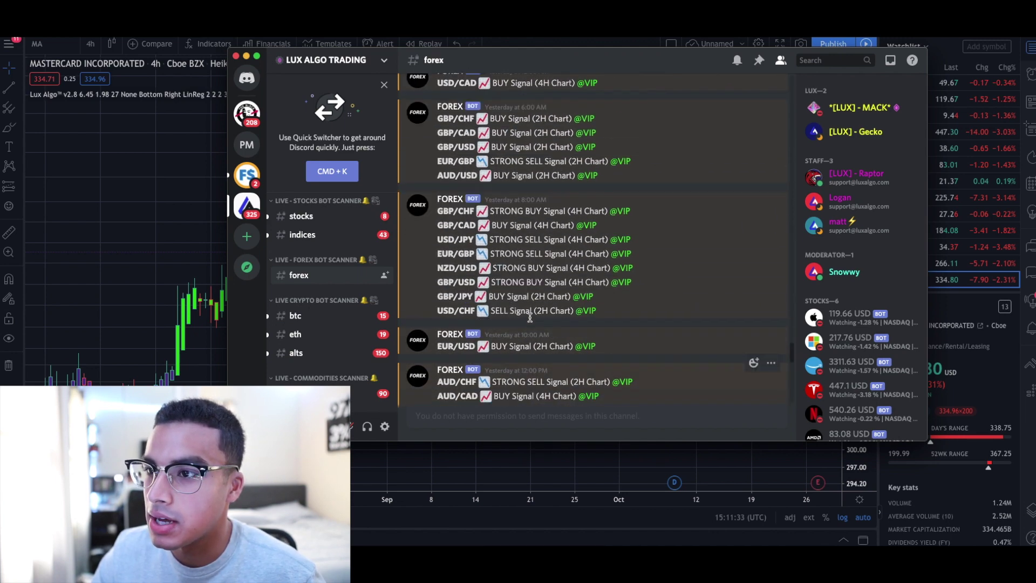
drag(443, 224, 474, 234)
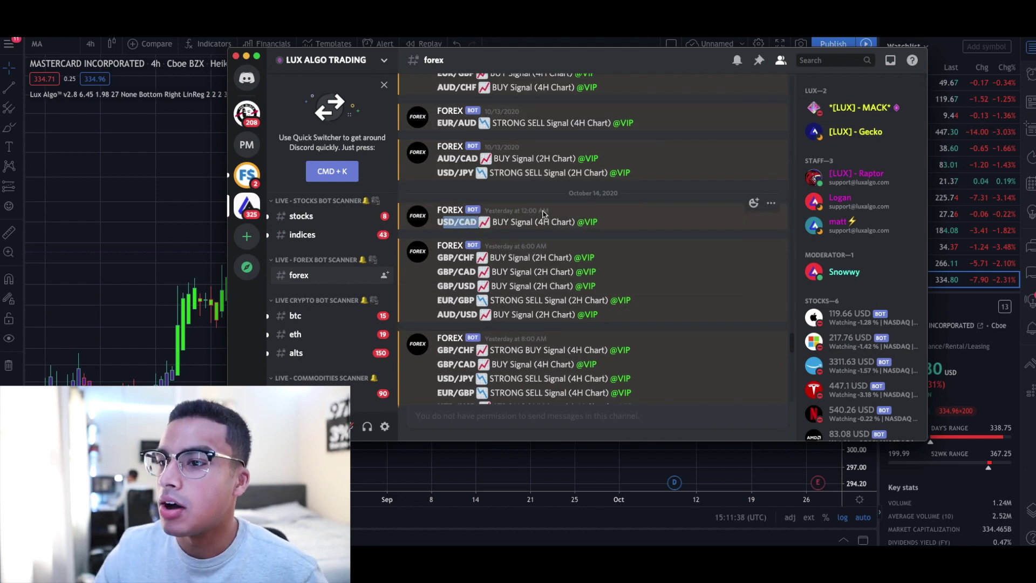
click(972, 45)
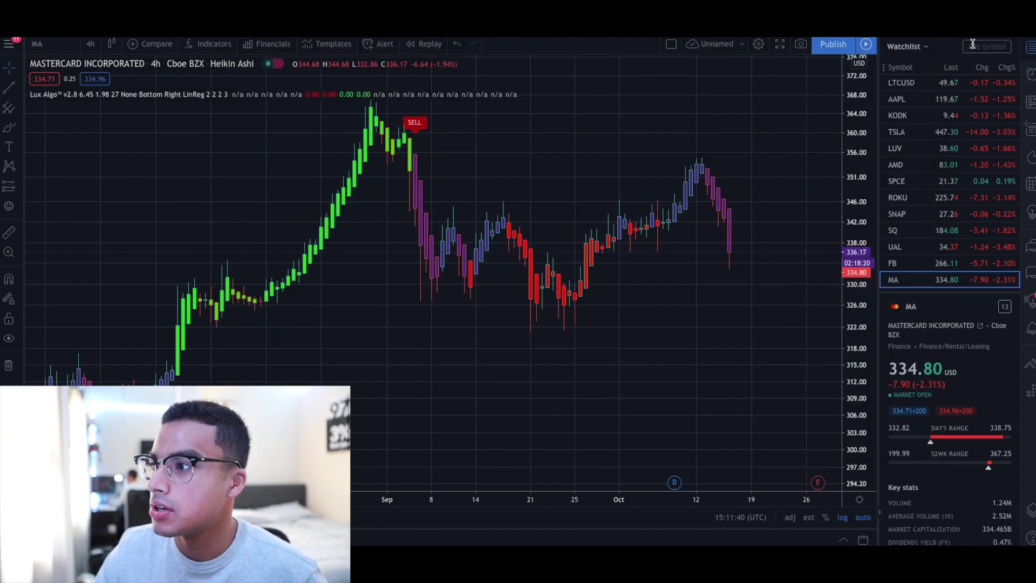
Step: Add USDCAD to the watchlist, open its zoomed 4-hour chart, then switch back to Discord
text(USD)
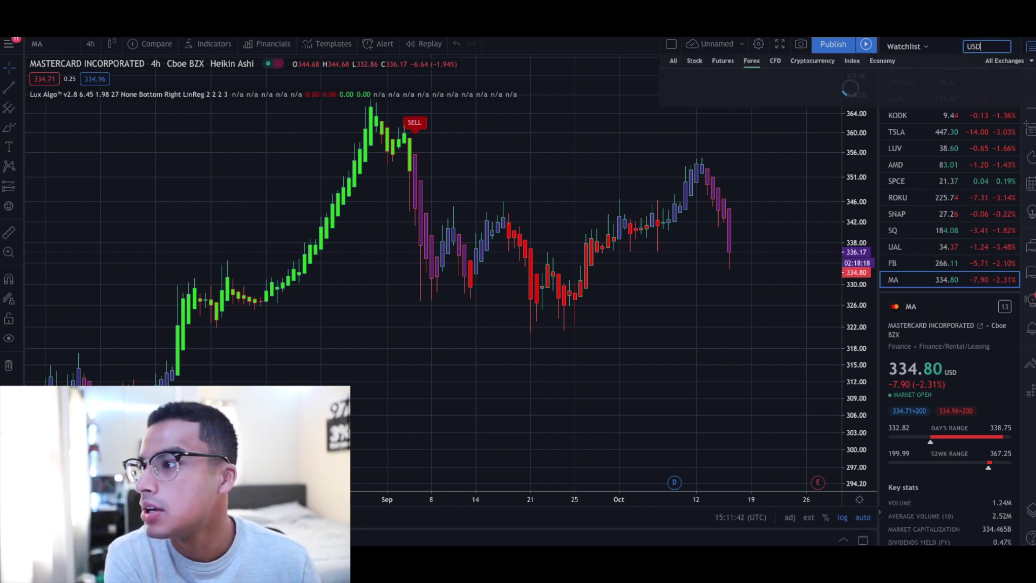
click(860, 93)
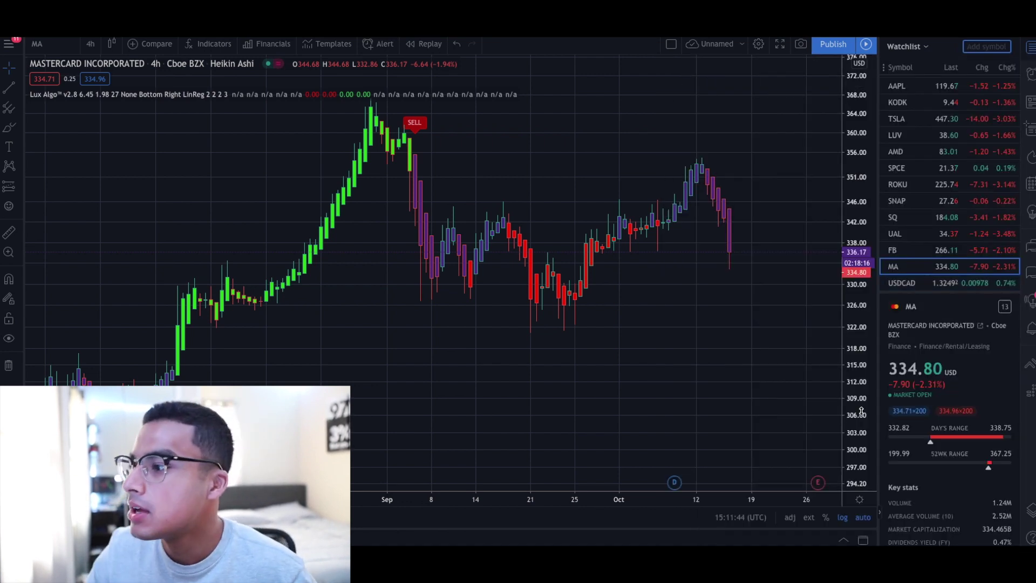
click(934, 284)
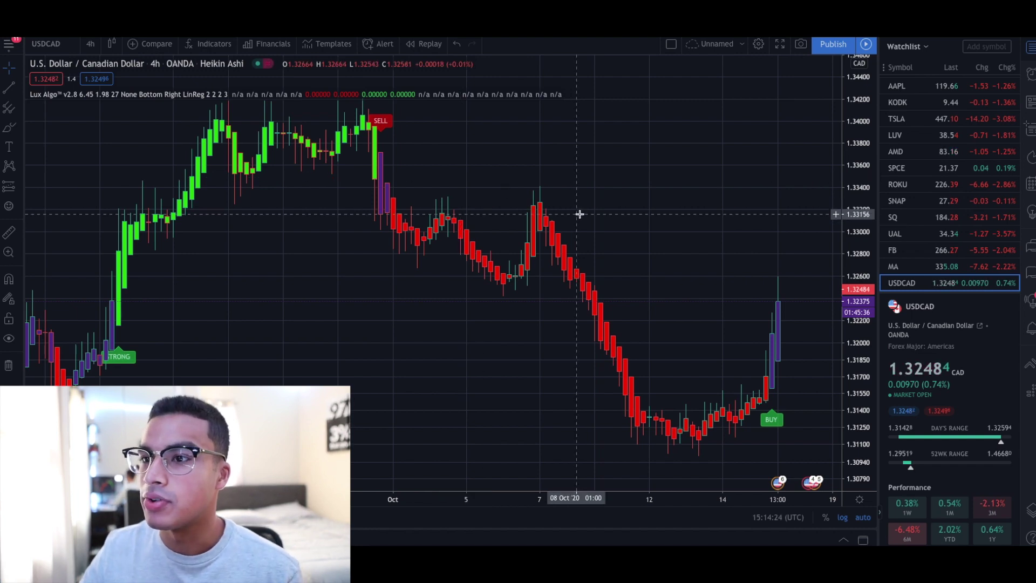
scroll(529, 278, up, 2)
scroll(530, 281, up, 3)
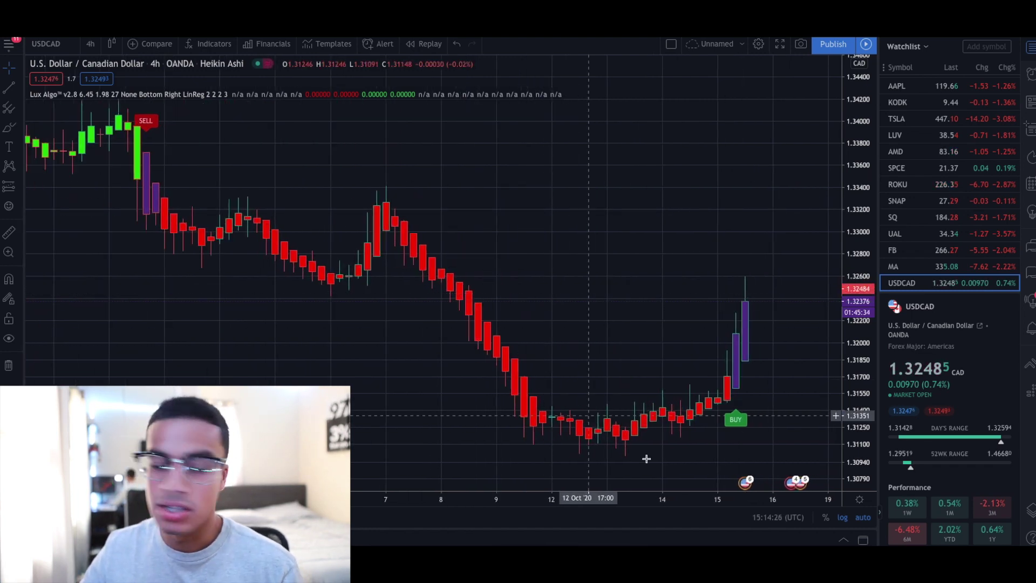
key(super+Tab)
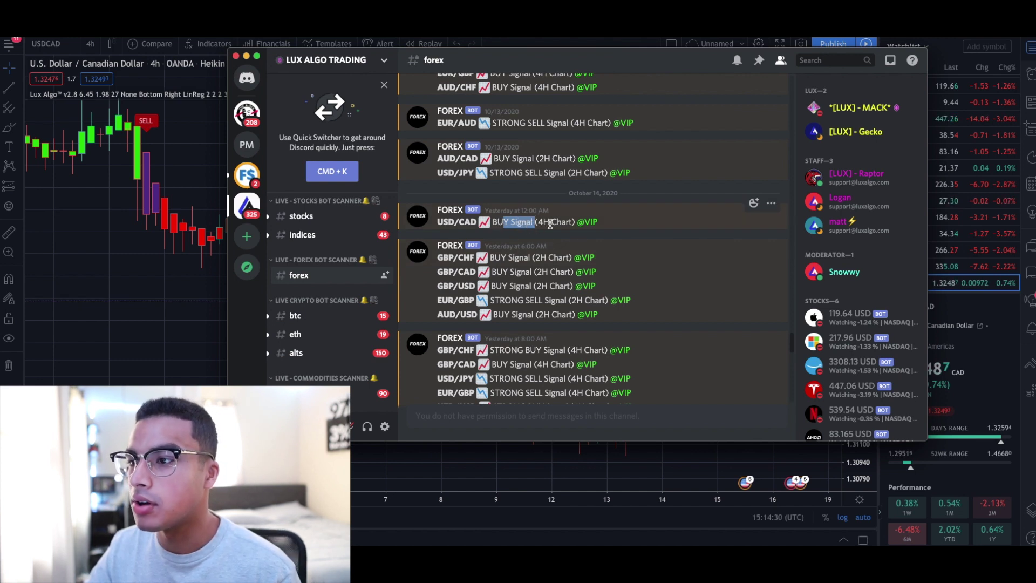
Step: Highlight the USD/CAD BUY Signal (4H Chart) text to compare it with the chart
drag(550, 222, 575, 220)
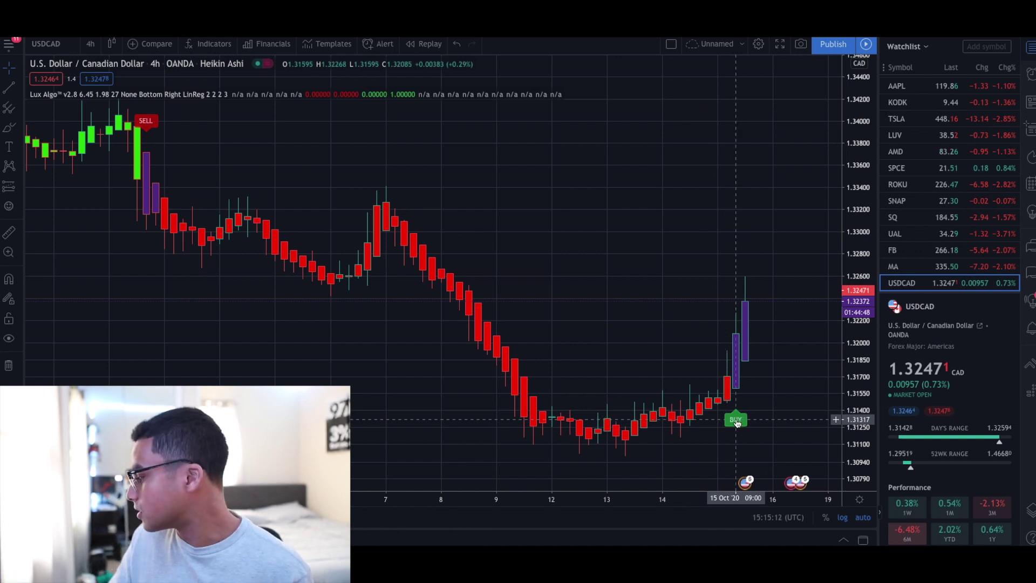
Step: Add a Moving Average indicator to the USDCAD chart
click(214, 45)
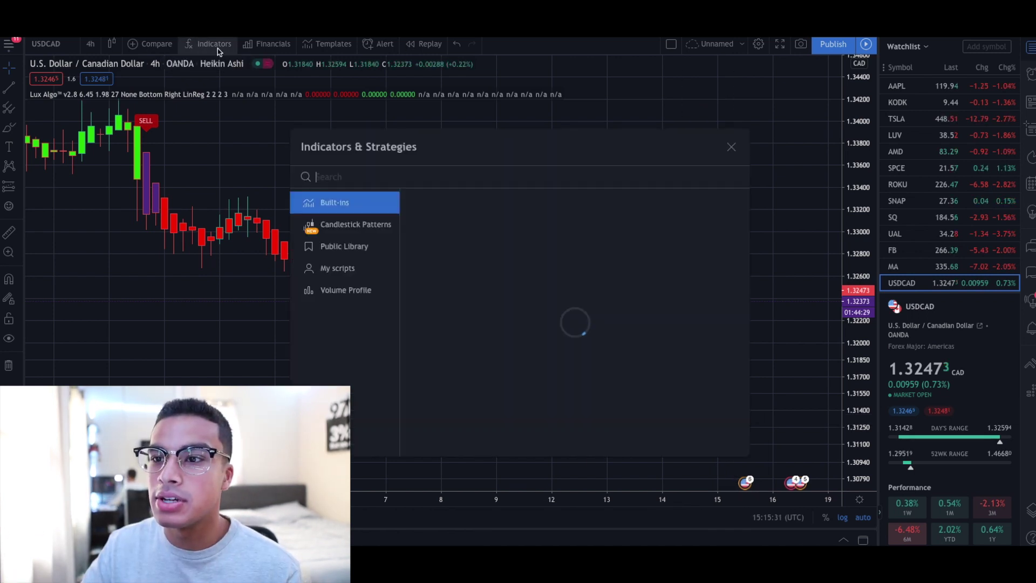
text(ma)
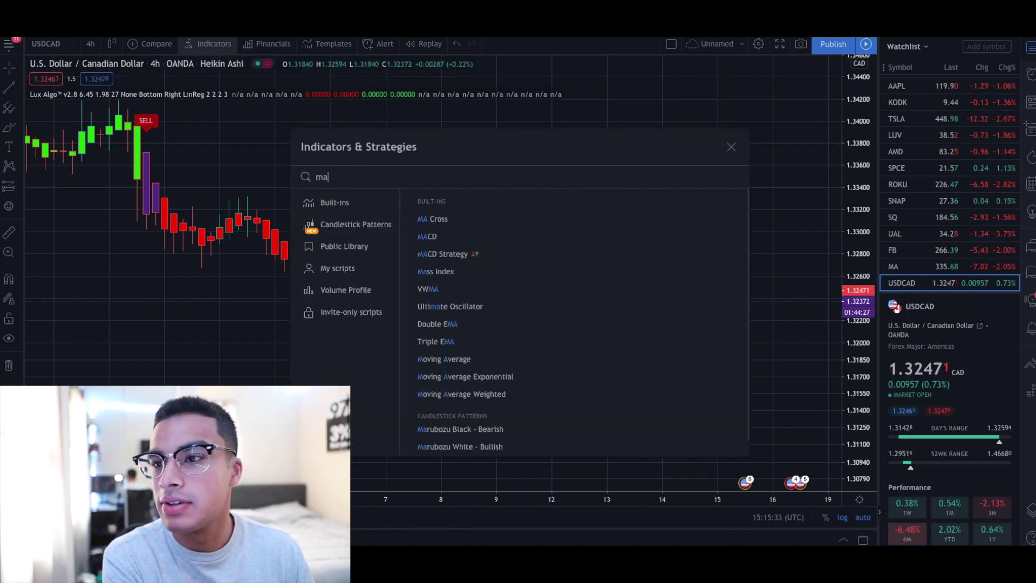
click(469, 360)
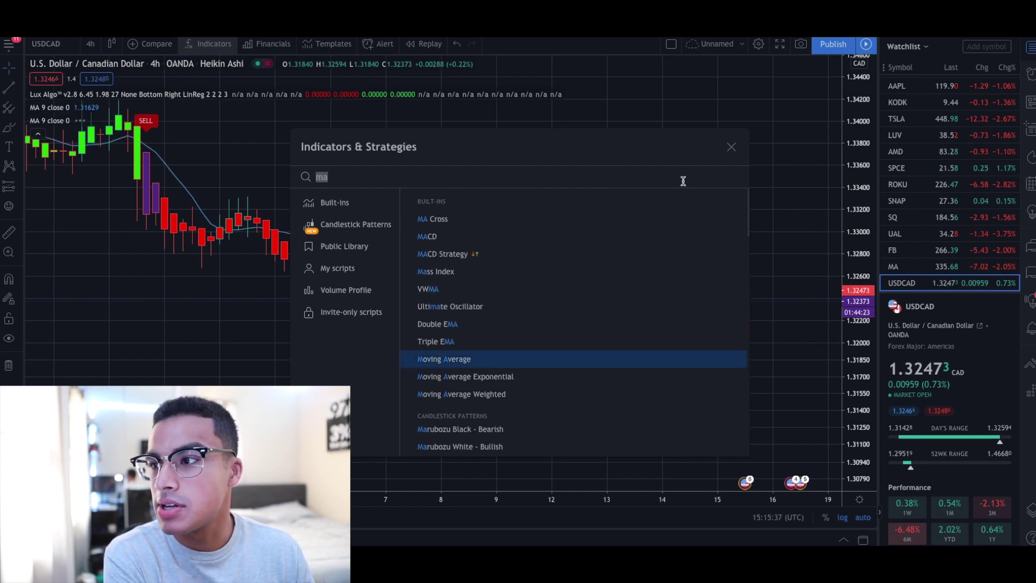
click(733, 148)
Step: Make the 13-period moving average line red
mouse_move(84, 122)
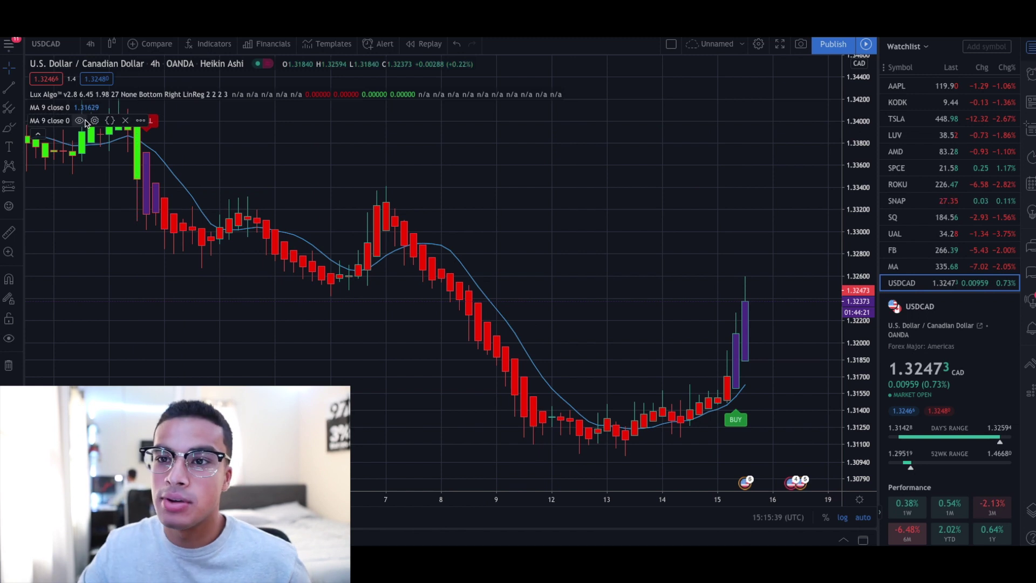
click(95, 107)
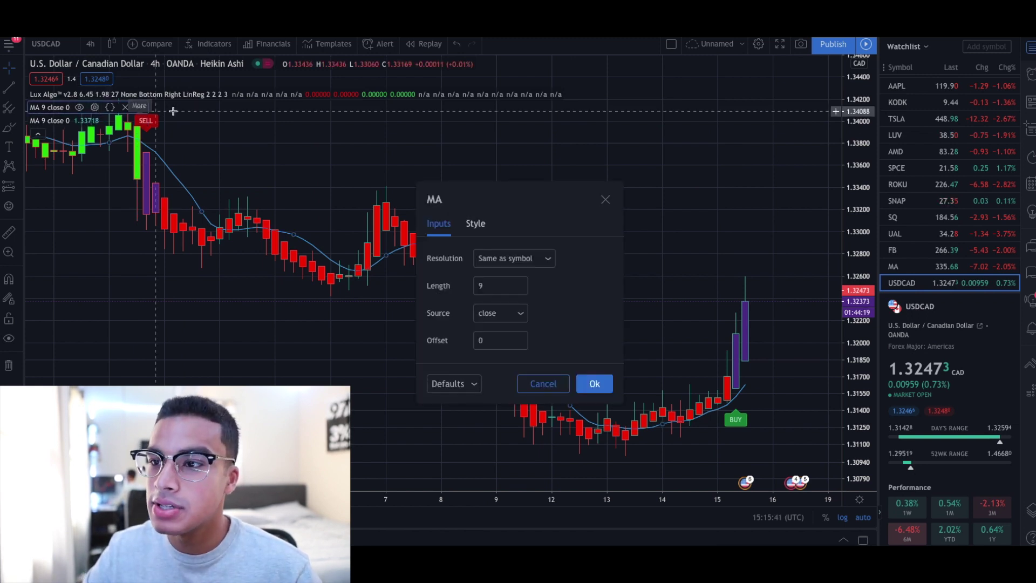
click(466, 279)
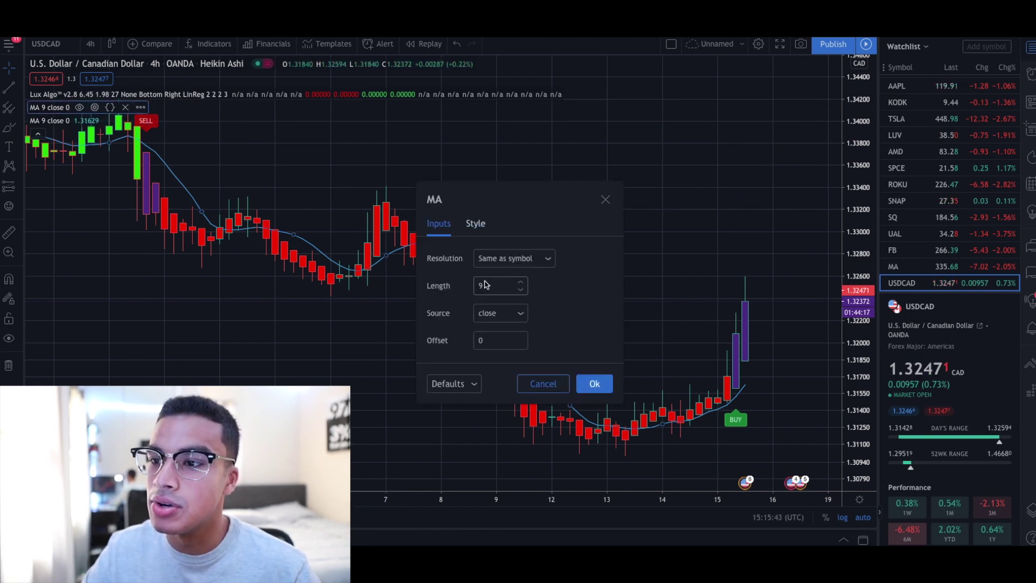
click(486, 283)
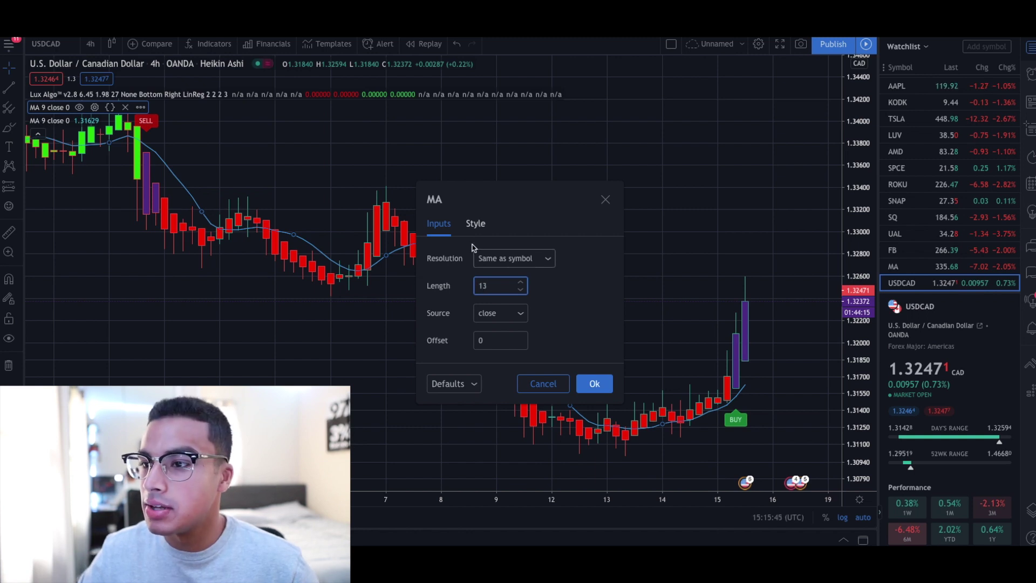
click(476, 224)
click(495, 261)
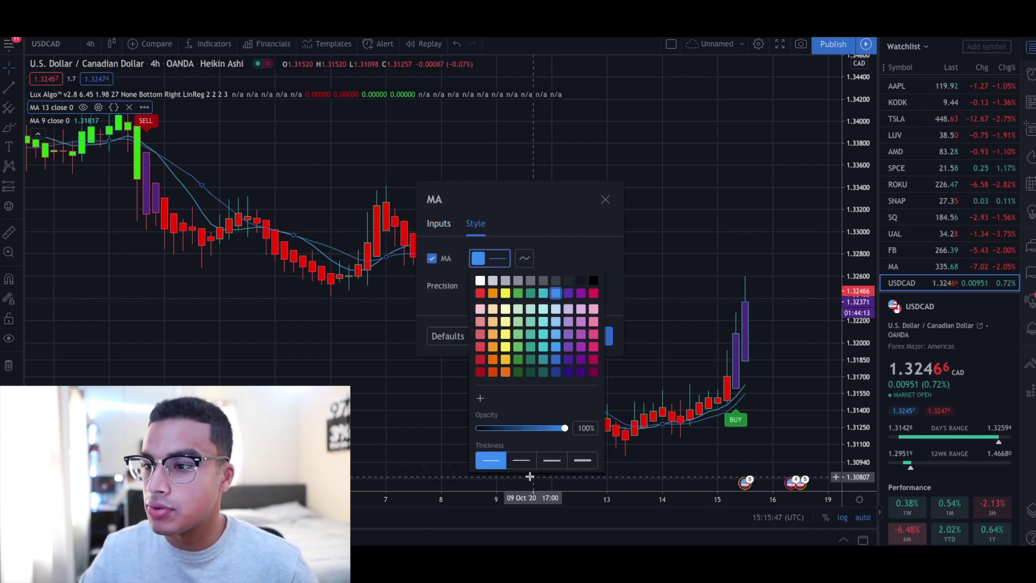
click(480, 293)
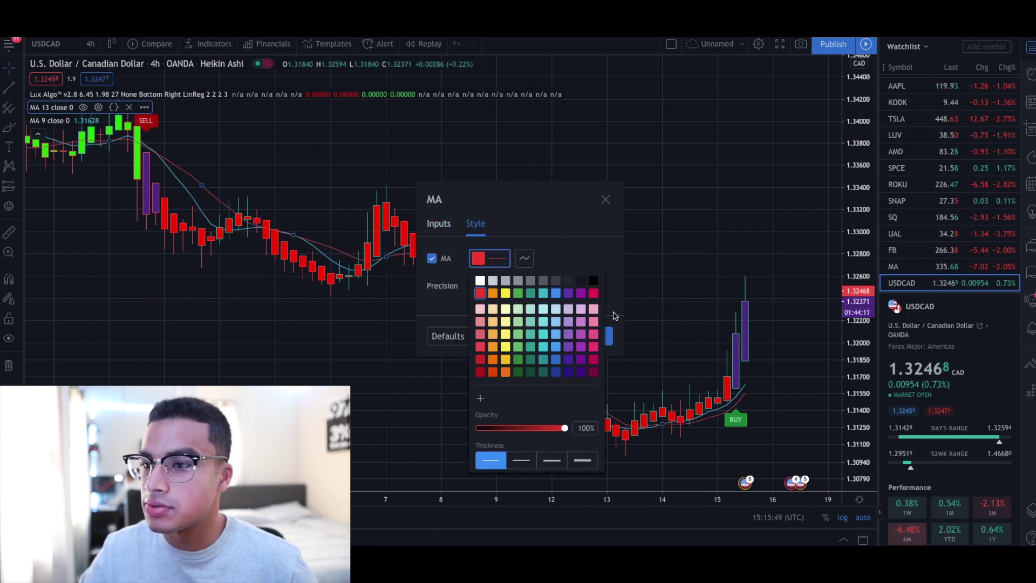
click(277, 195)
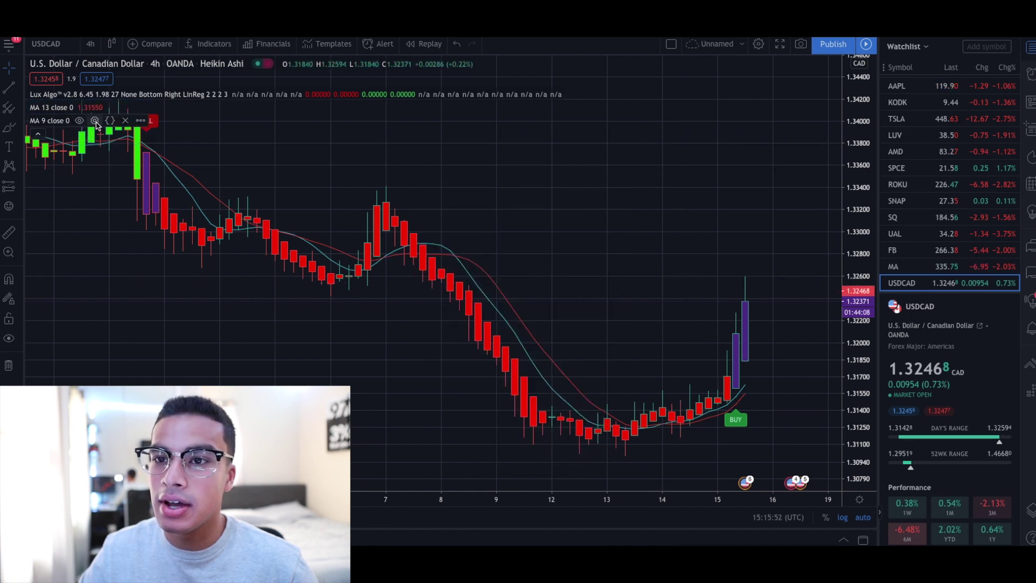
Step: Change the 9-period moving average to length 34, coloured blue with a slightly thicker line
click(96, 121)
click(491, 316)
text(34)
click(474, 249)
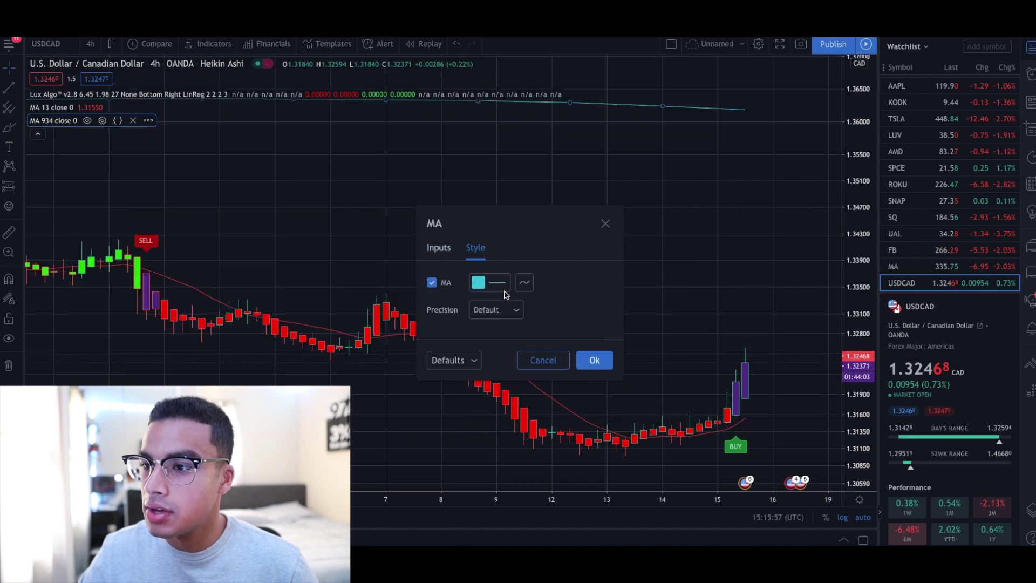
click(488, 283)
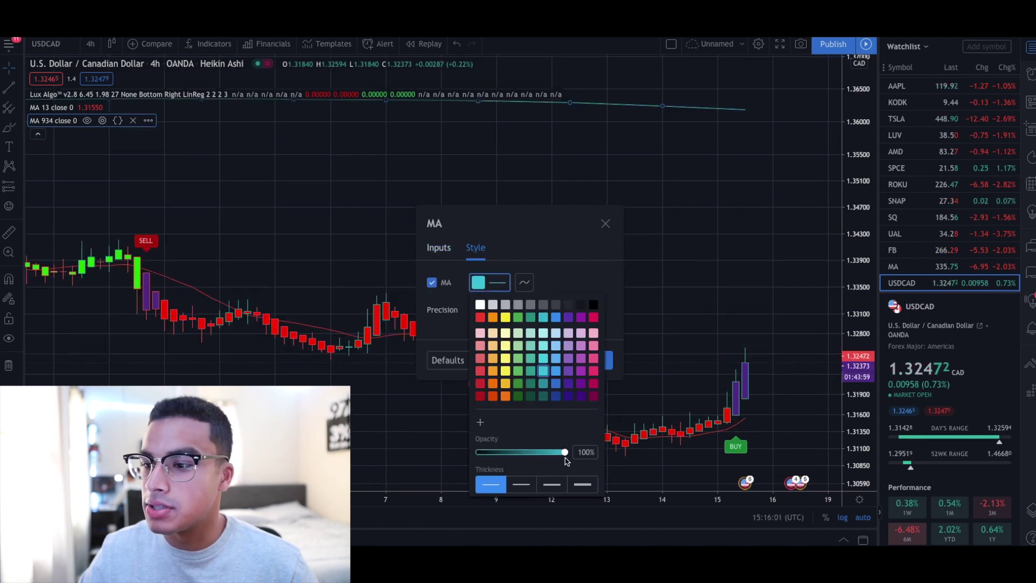
click(522, 485)
click(556, 318)
click(439, 247)
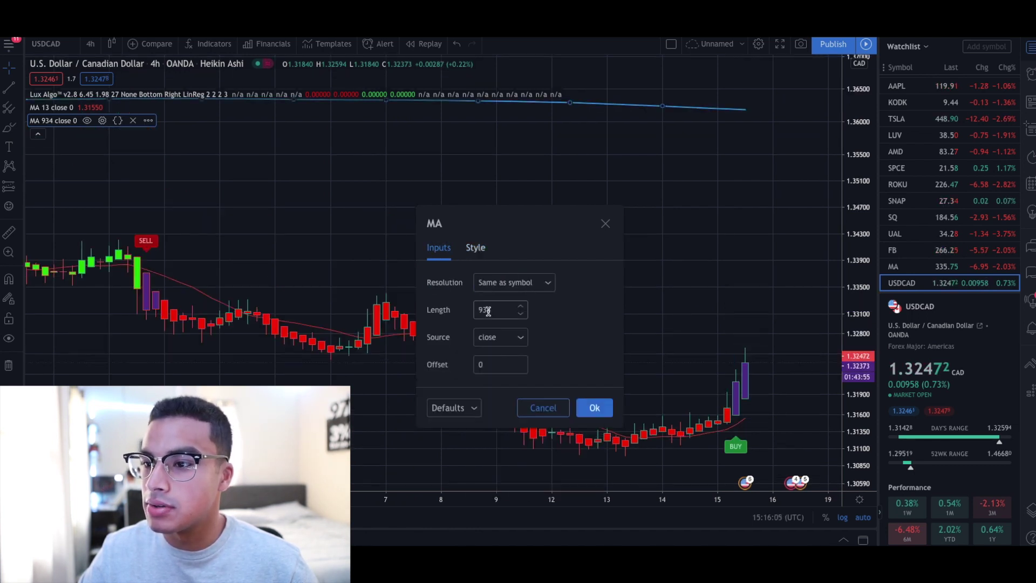
click(479, 310)
key(Delete)
click(594, 408)
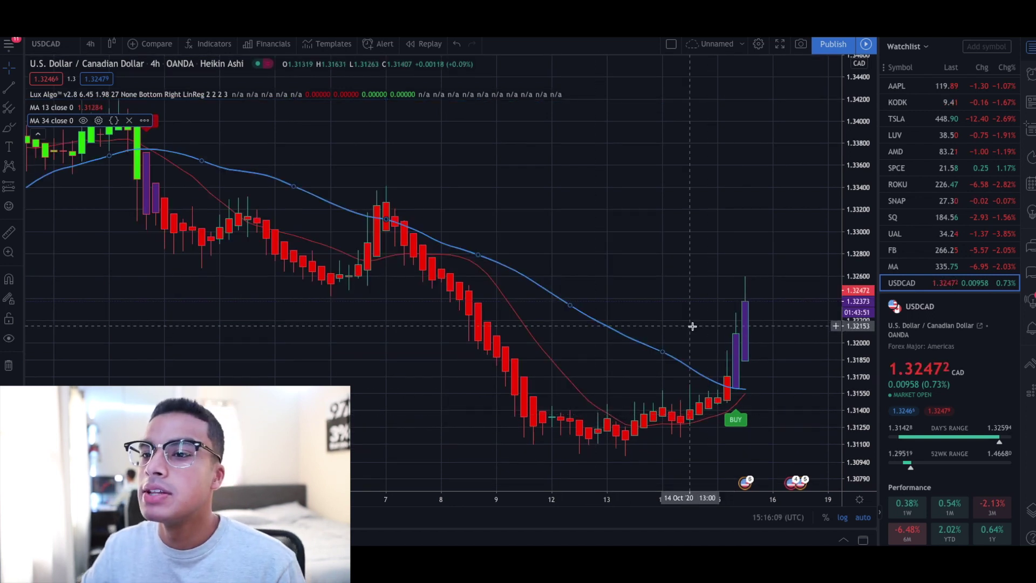
scroll(692, 326, down, 3)
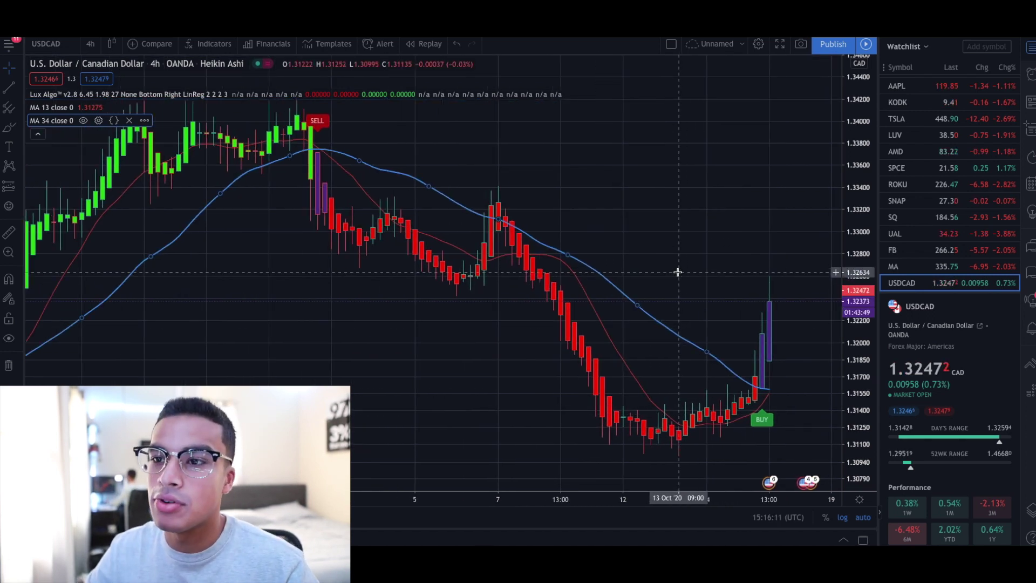
scroll(424, 227, down, 3)
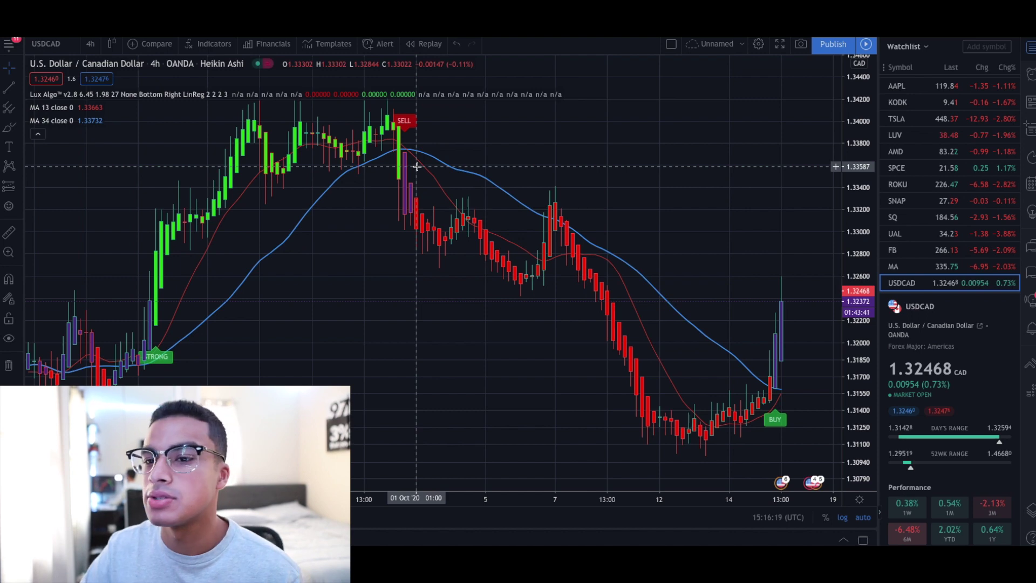
scroll(528, 294, up, 5)
scroll(664, 355, up, 5)
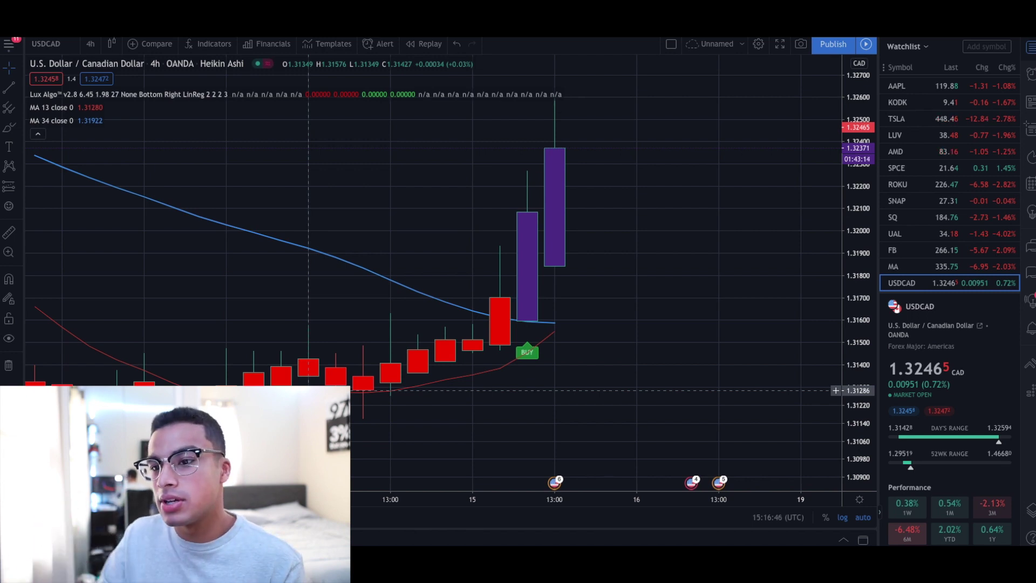
scroll(593, 354, down, 2)
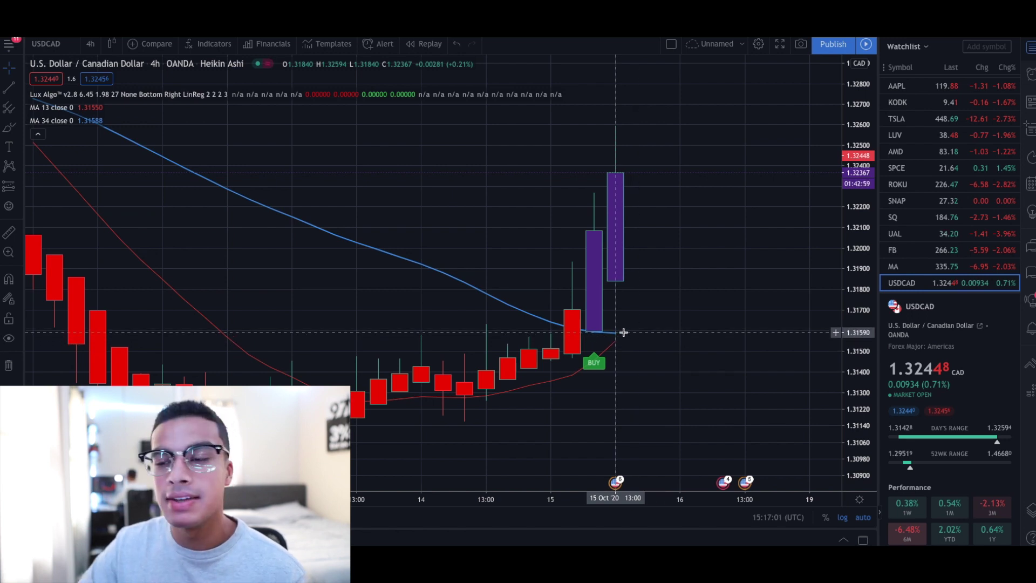
Step: Delete the MA 13 and MA 34 indicators and add a Relative Strength Index (14) pane
click(128, 110)
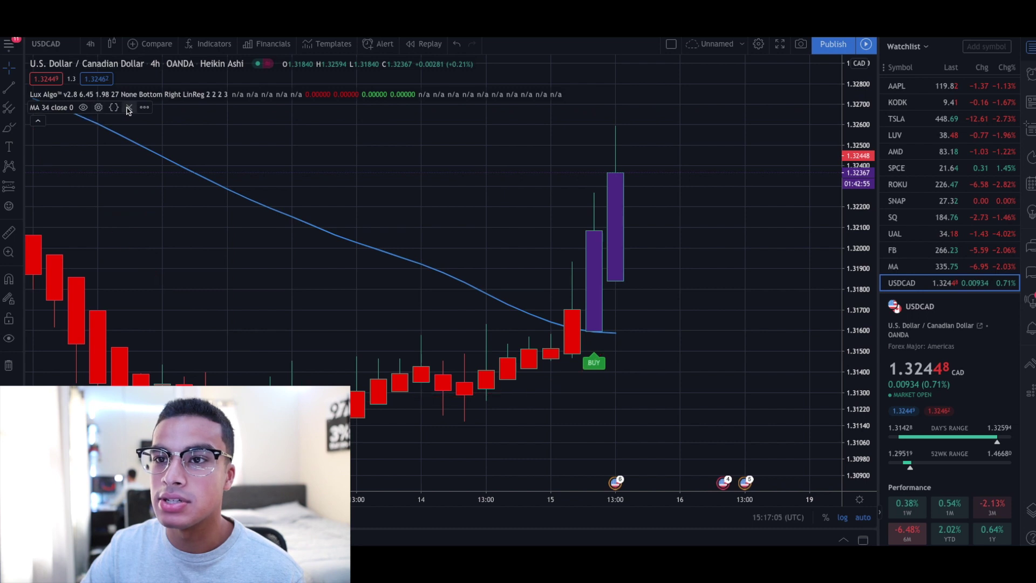
click(128, 110)
click(208, 44)
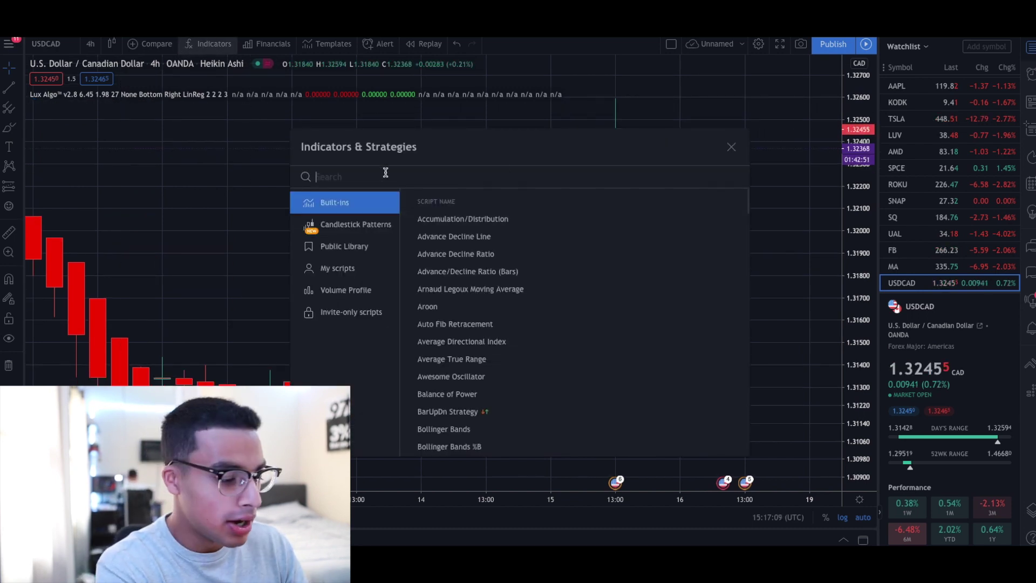
text(rsi)
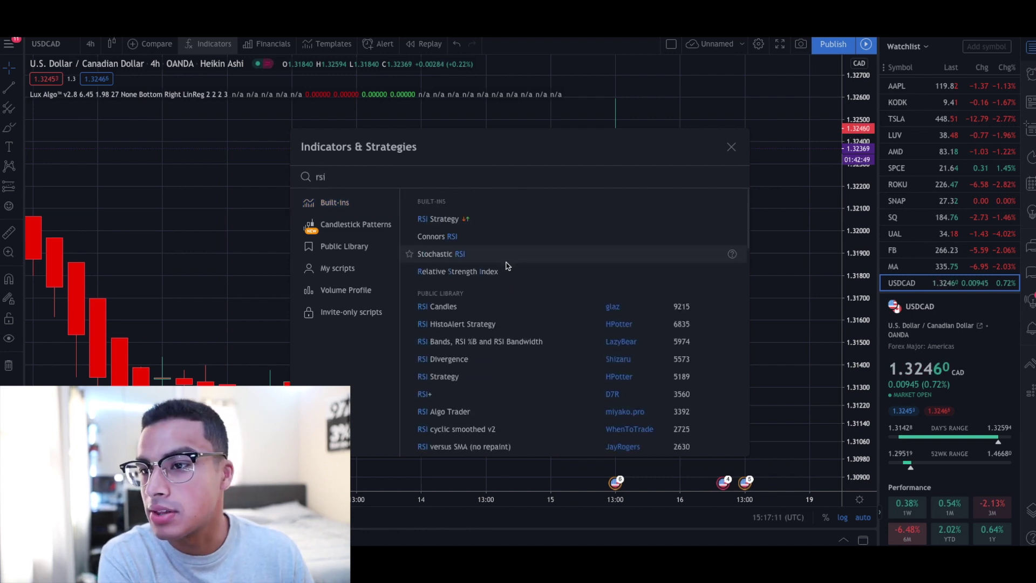
click(489, 274)
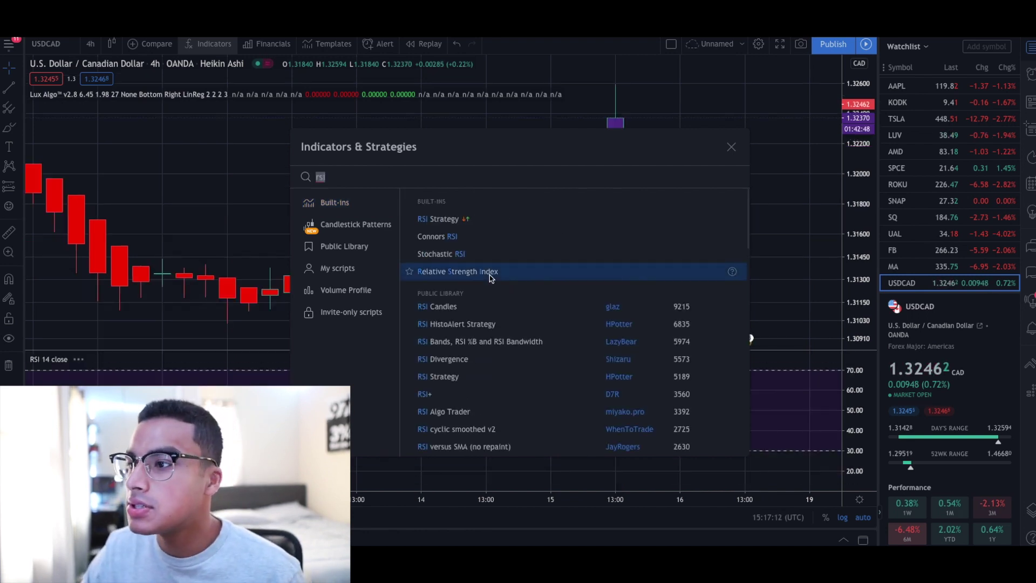
click(732, 147)
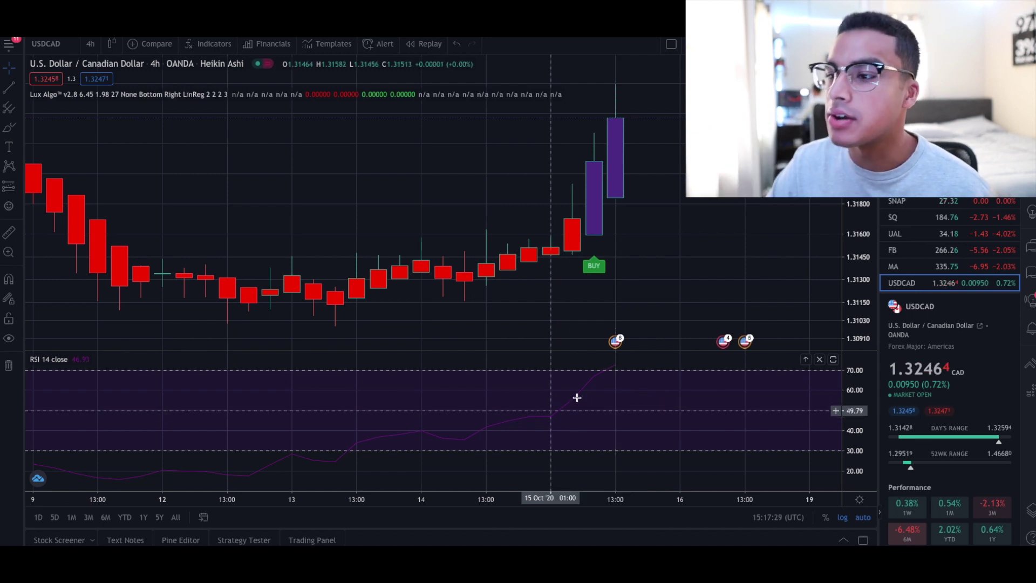
scroll(612, 393, up, 2)
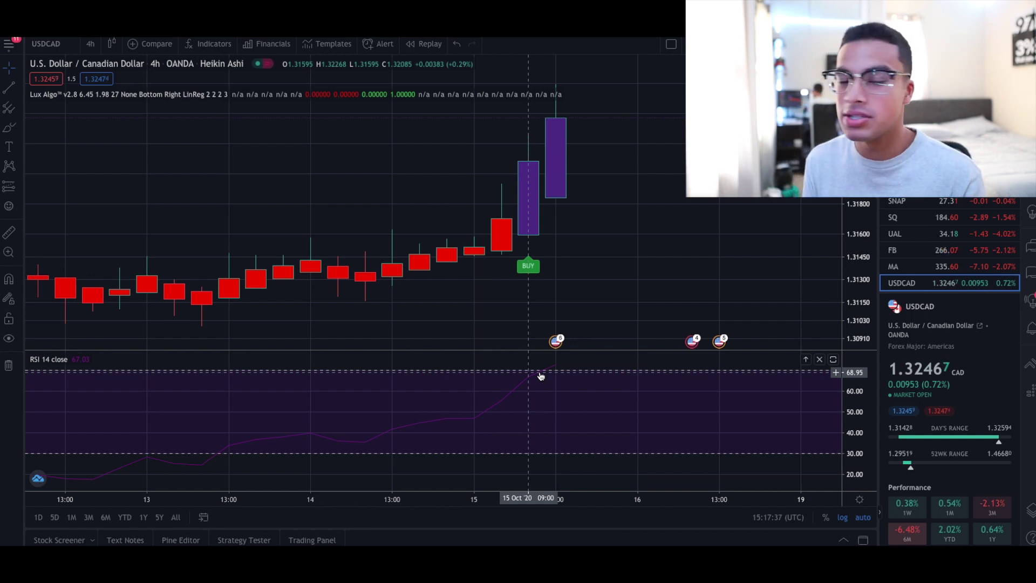
scroll(540, 247, down, 2)
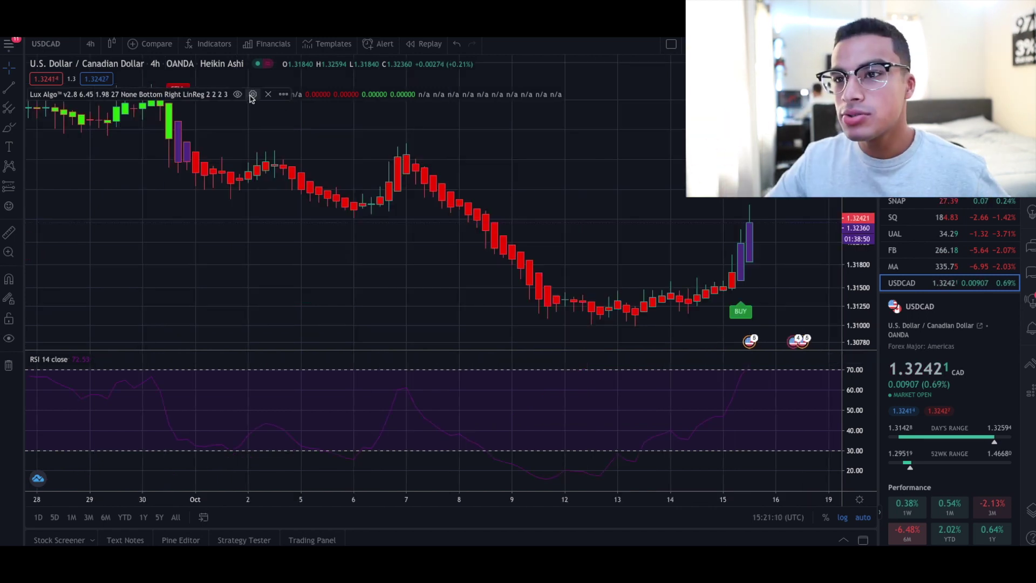
click(211, 44)
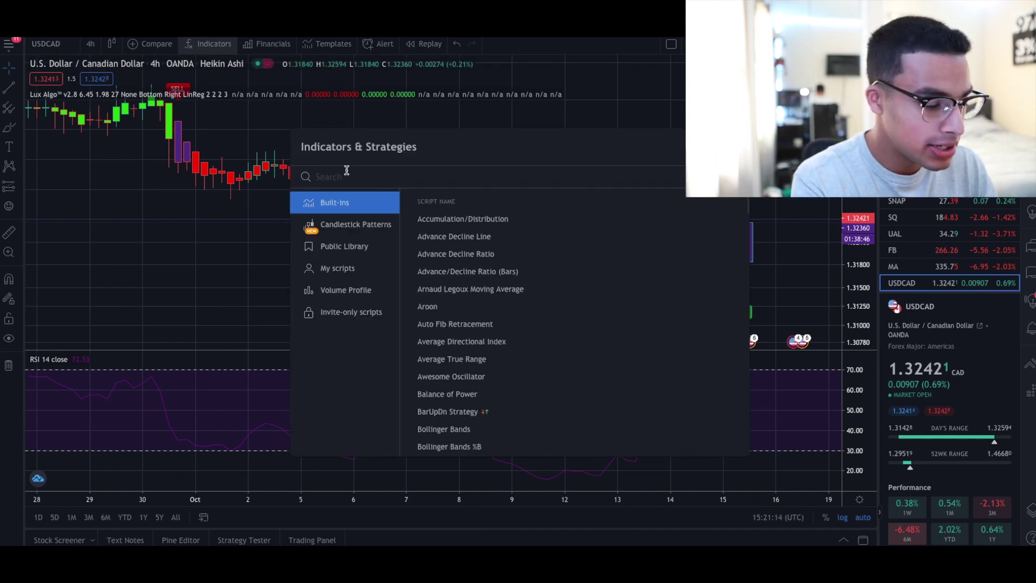
text(macd)
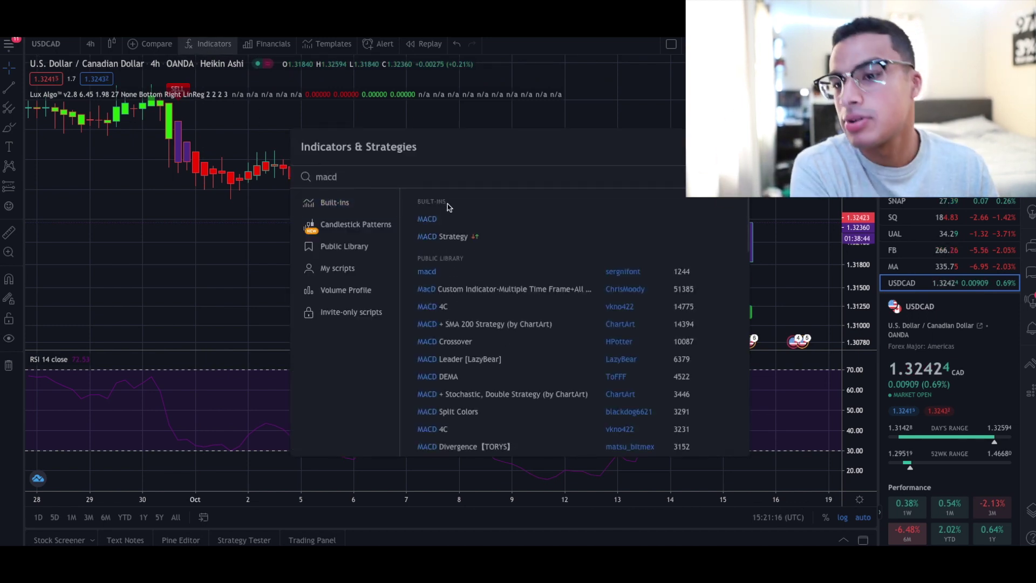
click(428, 219)
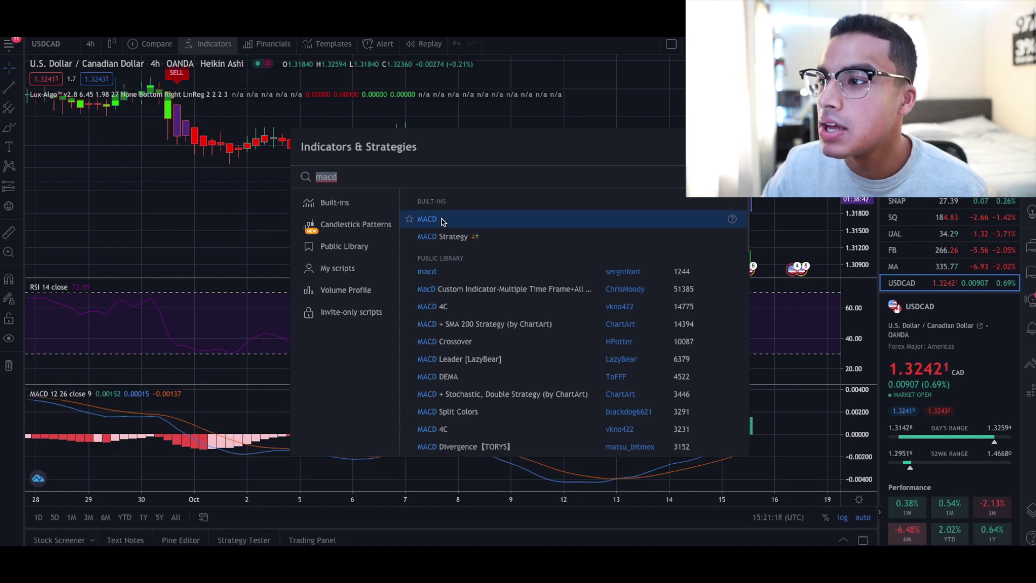
click(732, 146)
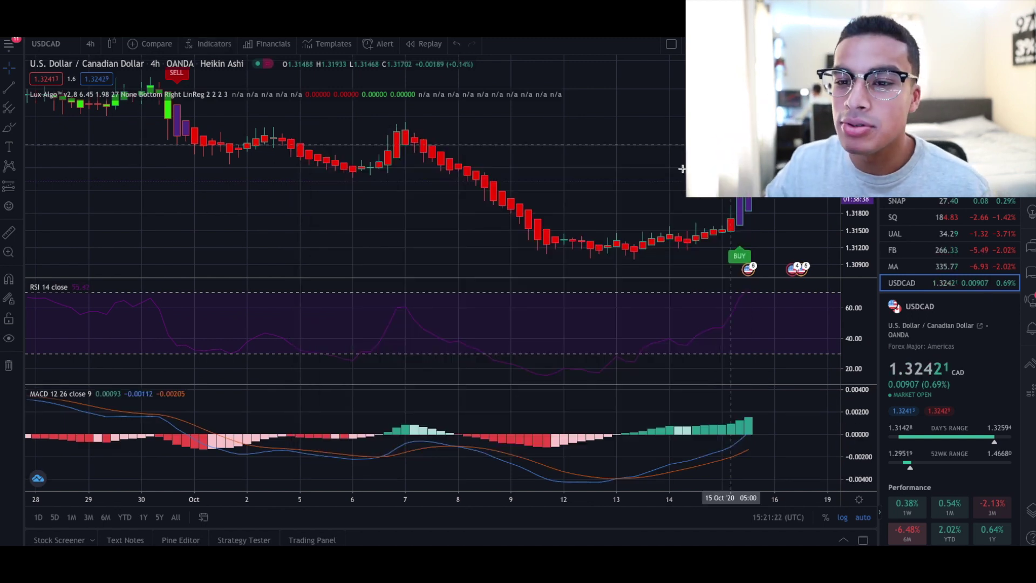
click(116, 394)
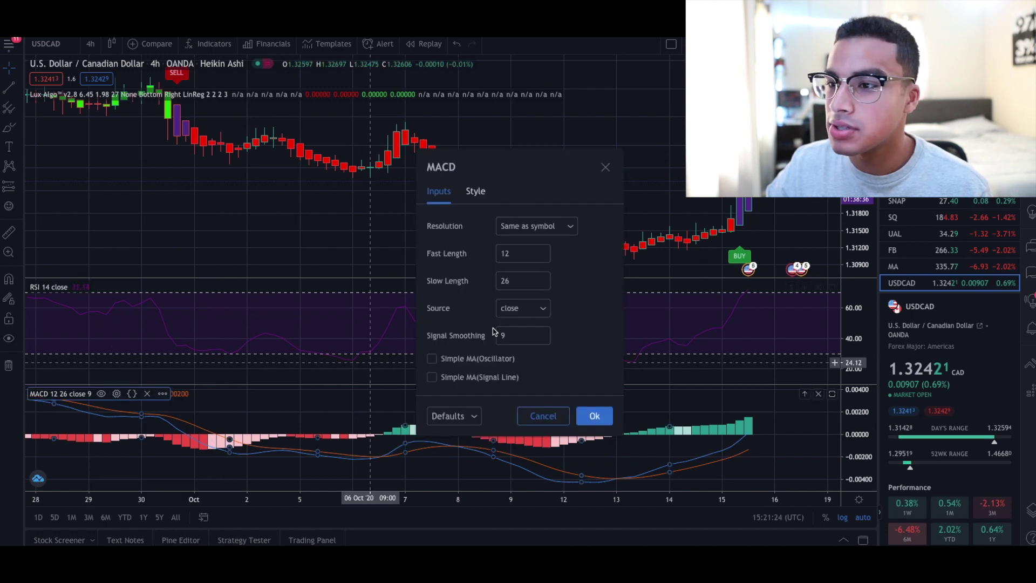
click(474, 195)
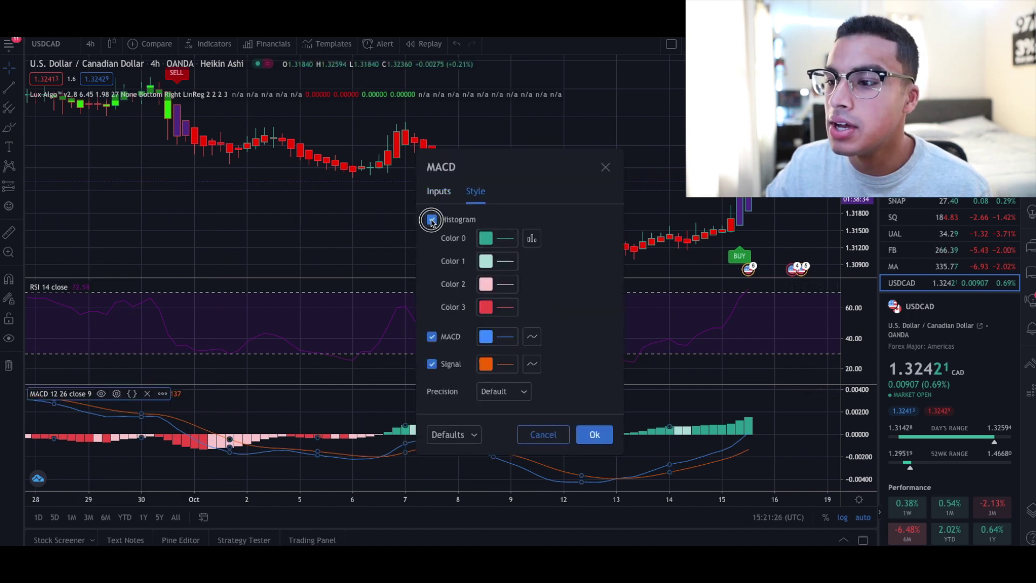
click(431, 220)
click(595, 433)
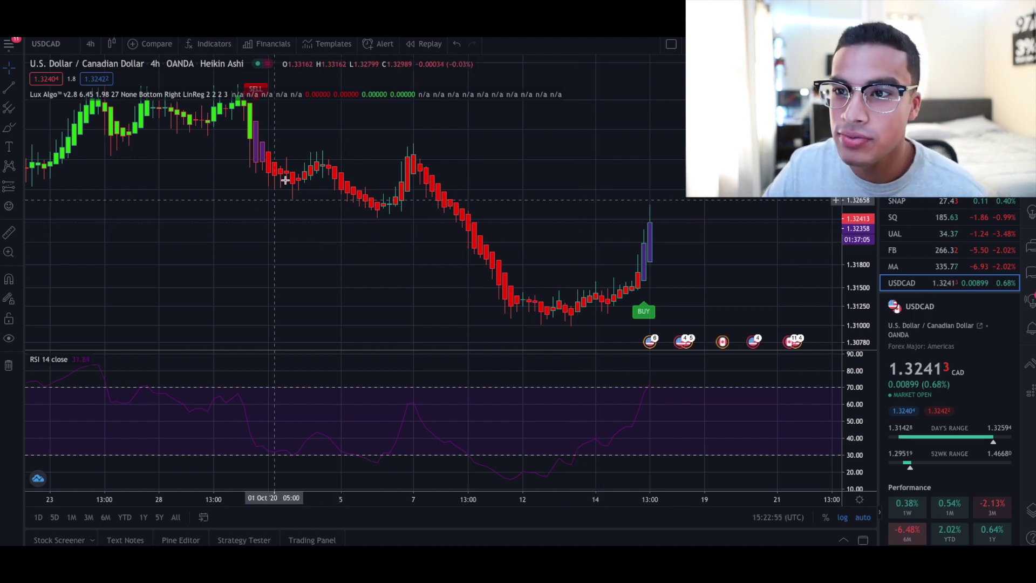
Step: Enable Trade Set Up in the Lux Algo inputs to draw TP 1, TP 2 and stop-loss lines
click(253, 94)
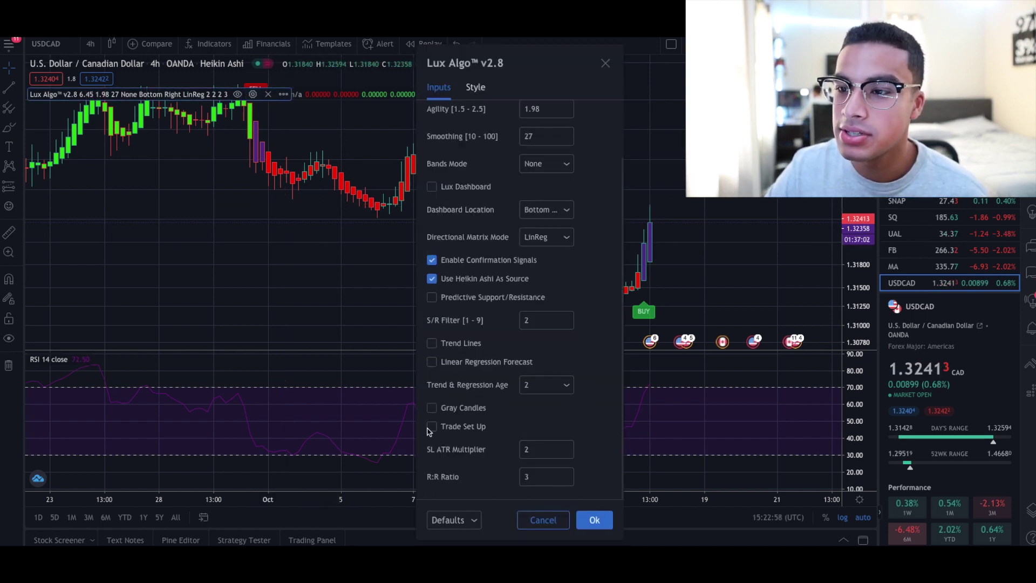
click(432, 426)
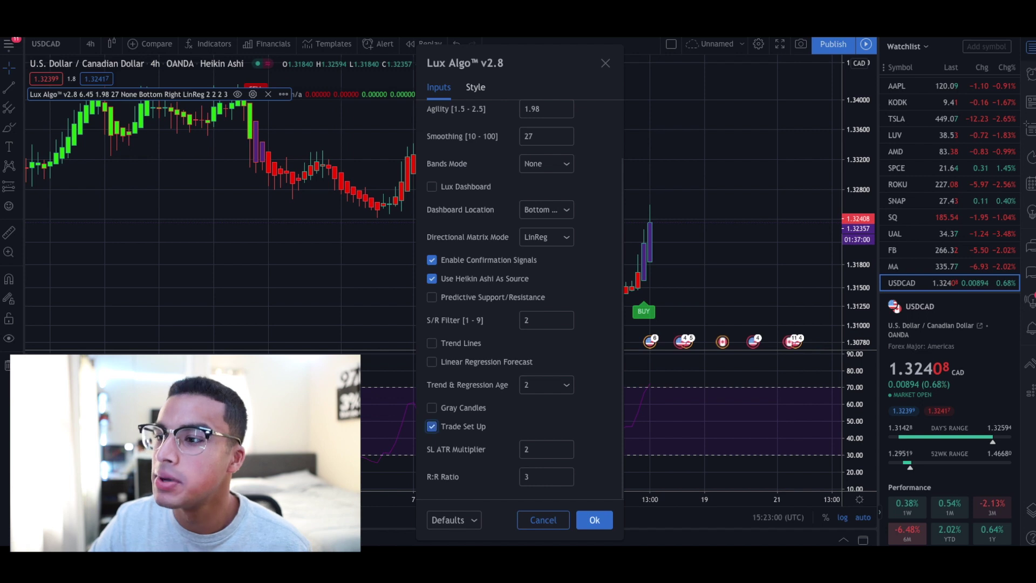
click(595, 519)
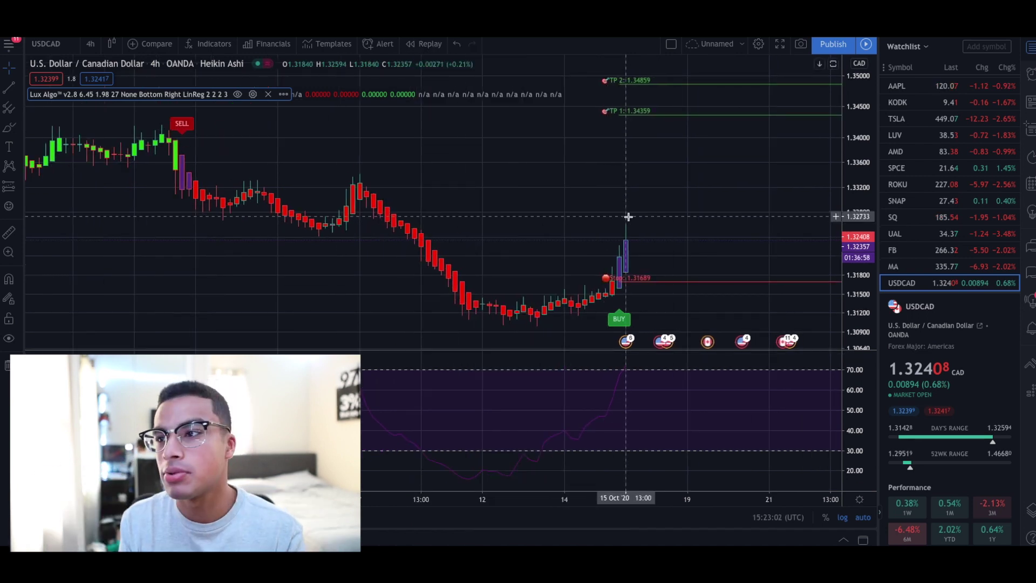